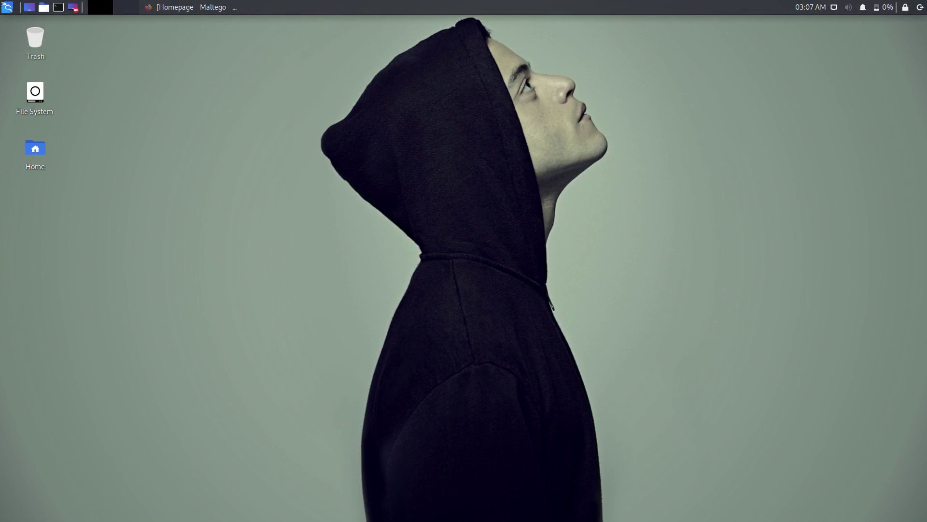
- Zoom the Maltego page to 120% and open the Community Edition registration page
left_click(160, 7)
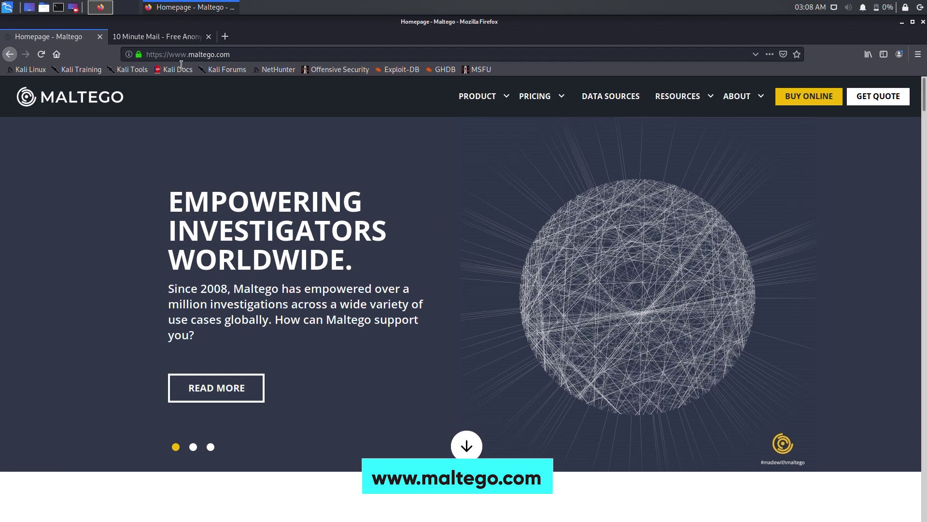
left_click_drag(231, 54, 168, 63)
left_click(208, 118)
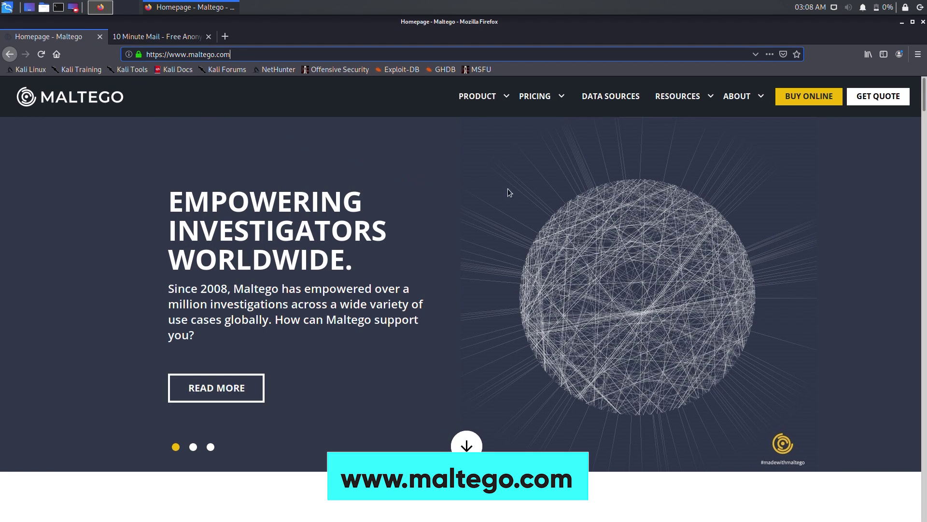
left_click(925, 498)
key("ctrl+plus")
key("ctrl+plus")
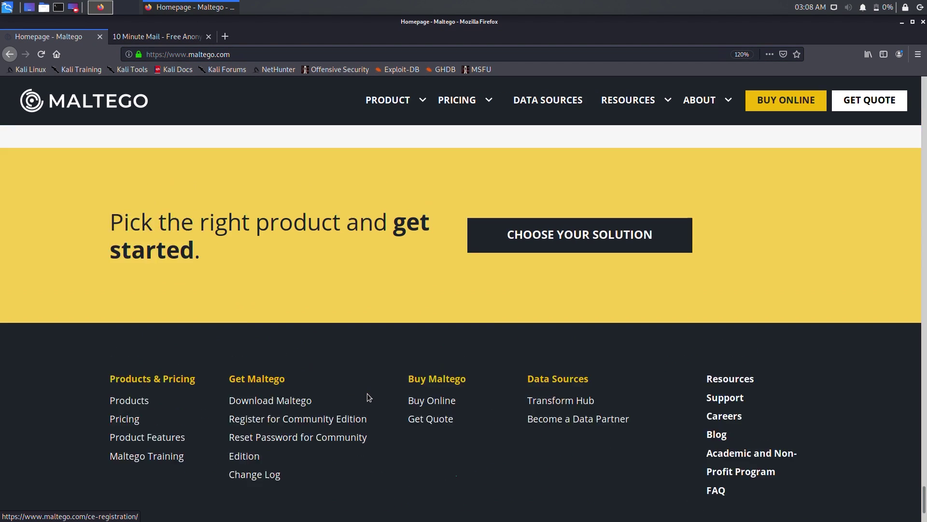
left_click(361, 418)
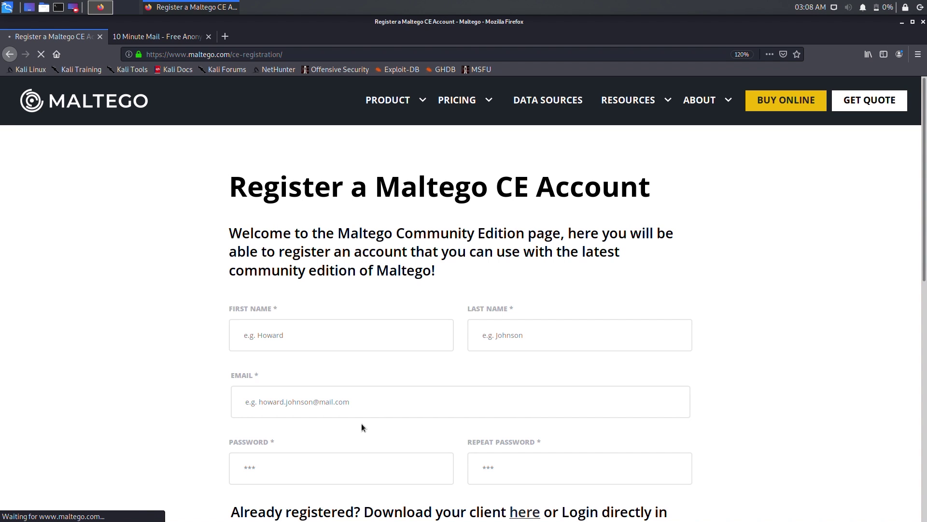
- Fill in the first and last name, the pasted temporary e-mail, and the account password twice
scroll(708, 320, "down", 1)
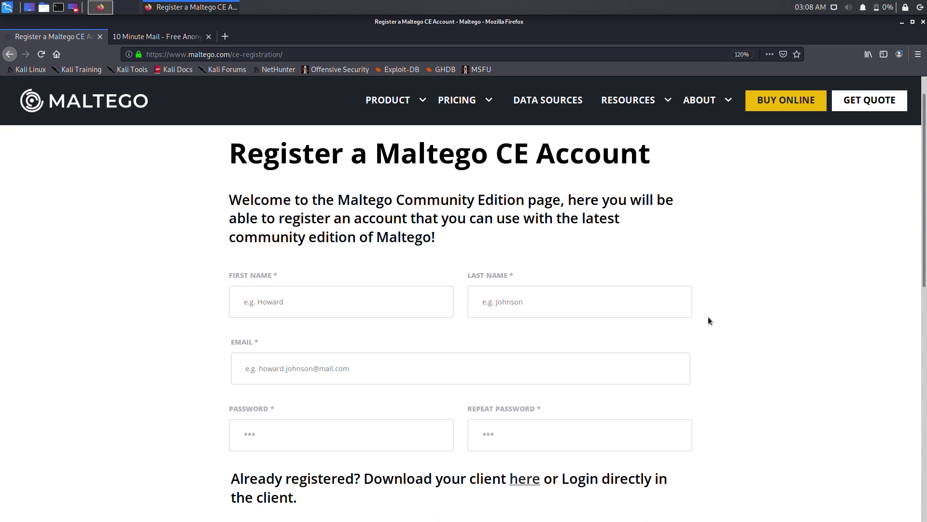
left_click(327, 315)
type("The Shadow")
key("Tab")
type("Brokers")
key("Tab")
key("ctrl+v")
left_click(268, 434)
type("**********")
left_click(543, 449)
type("**********")
- Solve the car-image reCAPTCHA, submit the registration, decline saving the login, and go to the temporary mailbox
scroll(616, 434, "down", 3)
left_click(246, 389)
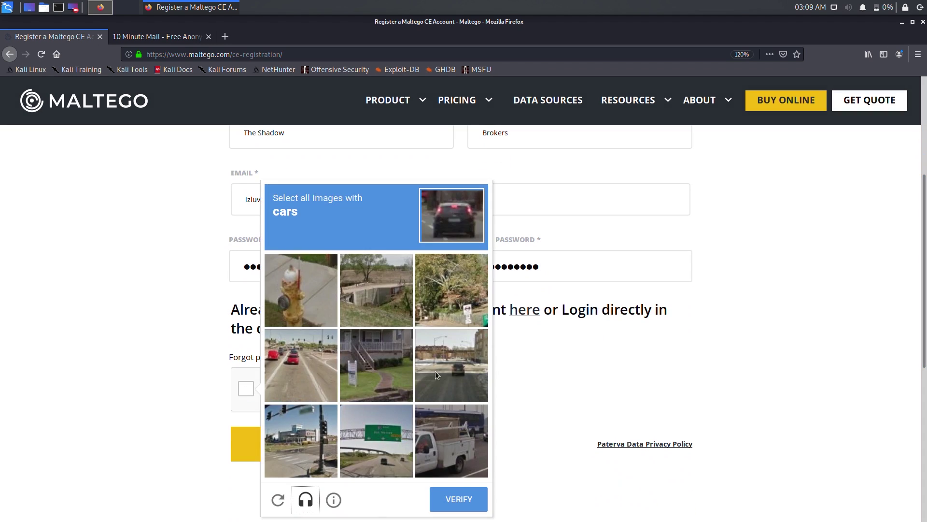
left_click(439, 372)
left_click(301, 367)
left_click(355, 411)
left_click(458, 499)
left_click(330, 450)
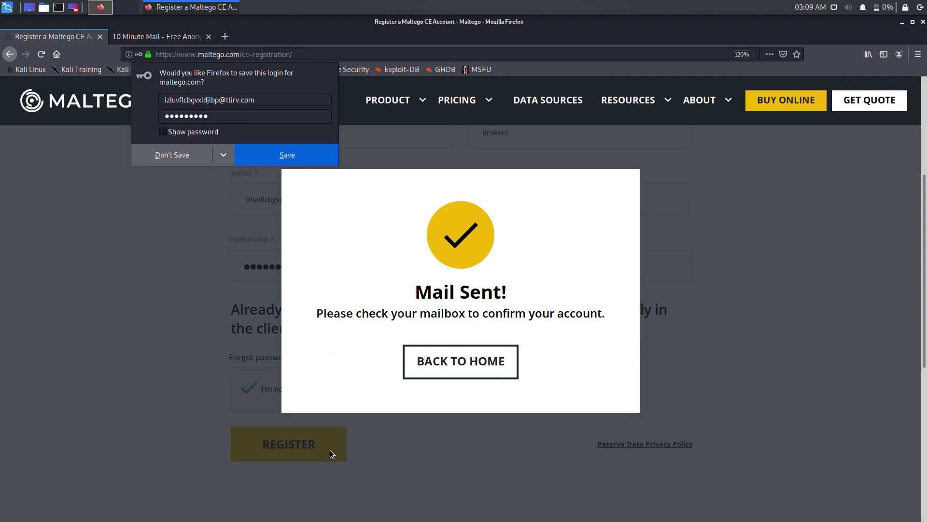
left_click(172, 155)
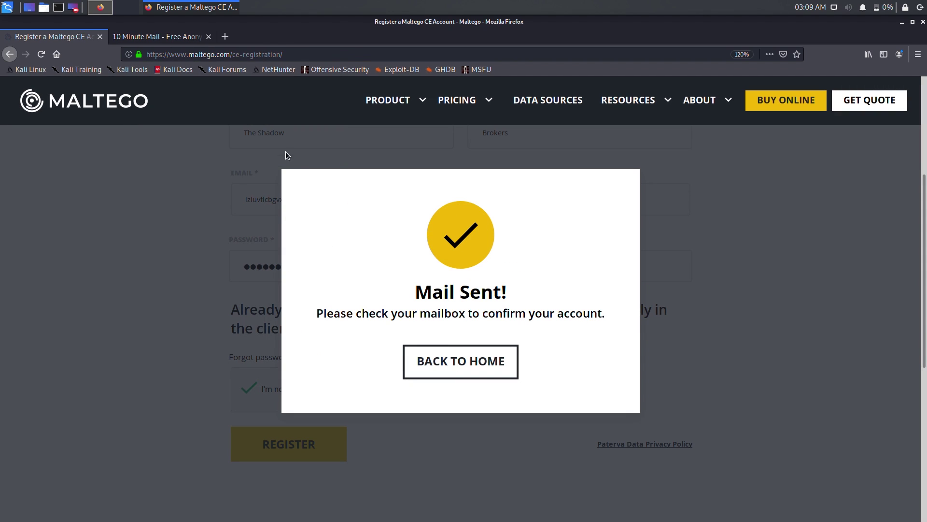
left_click(157, 37)
- Follow the activation link in the Maltego CE confirmation e-mail
scroll(398, 338, "down", 2)
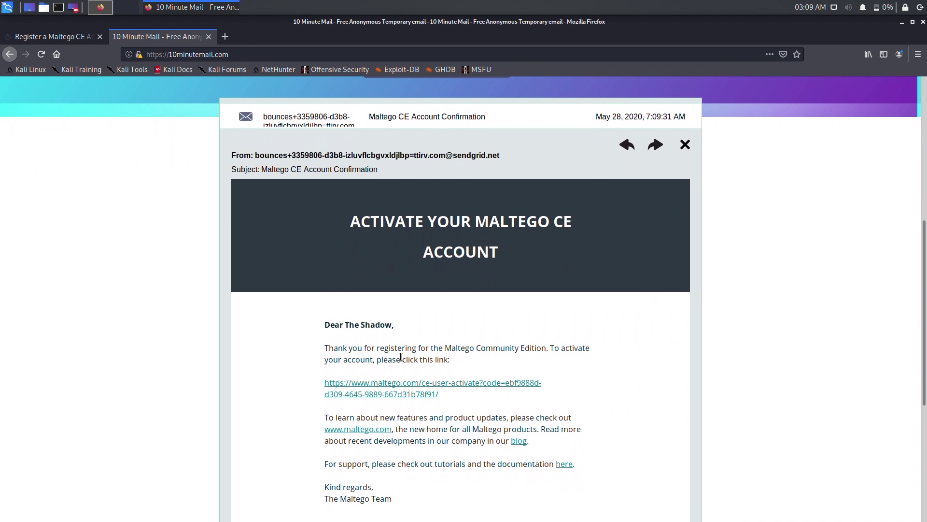
left_click(398, 382)
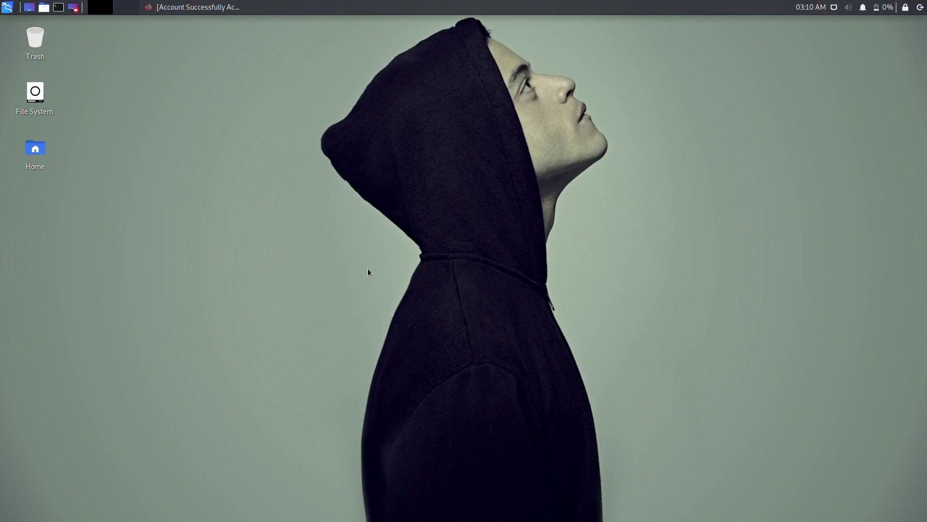
- Launch Maltego from Information Gathering, choose Community Edition, and accept the licence agreement
left_click(6, 7)
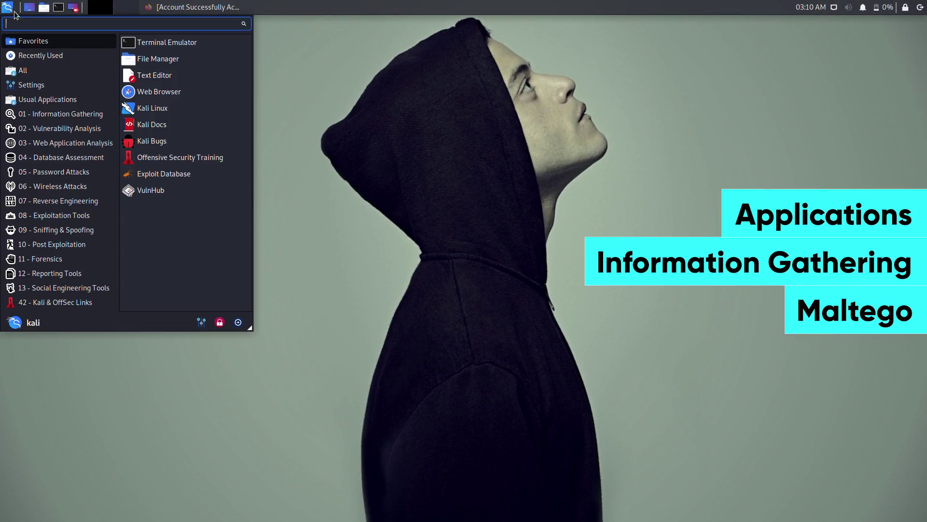
left_click(70, 114)
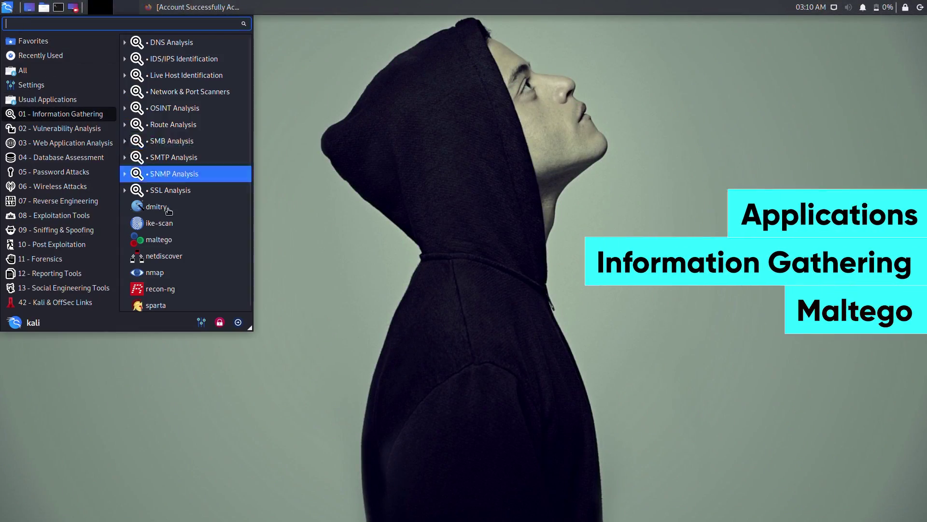
left_click(189, 248)
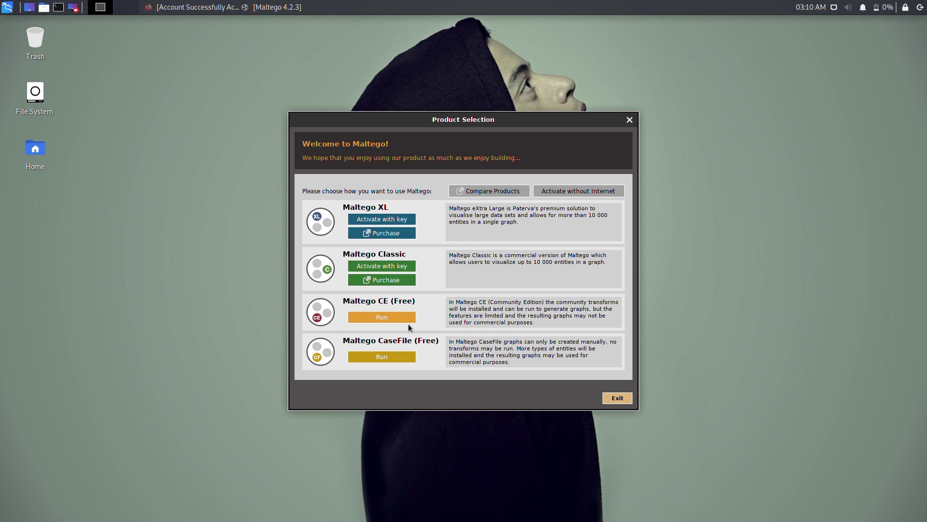
left_click(408, 323)
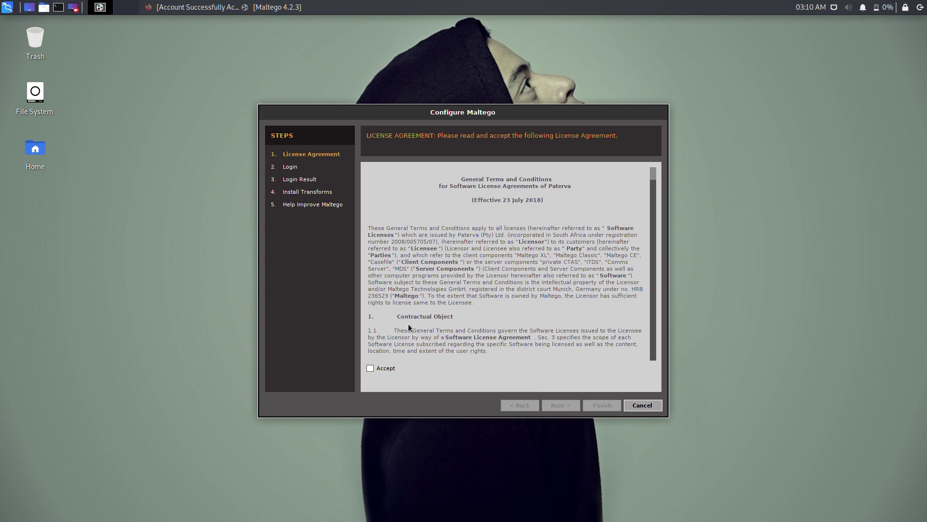
left_click(370, 367)
left_click(545, 403)
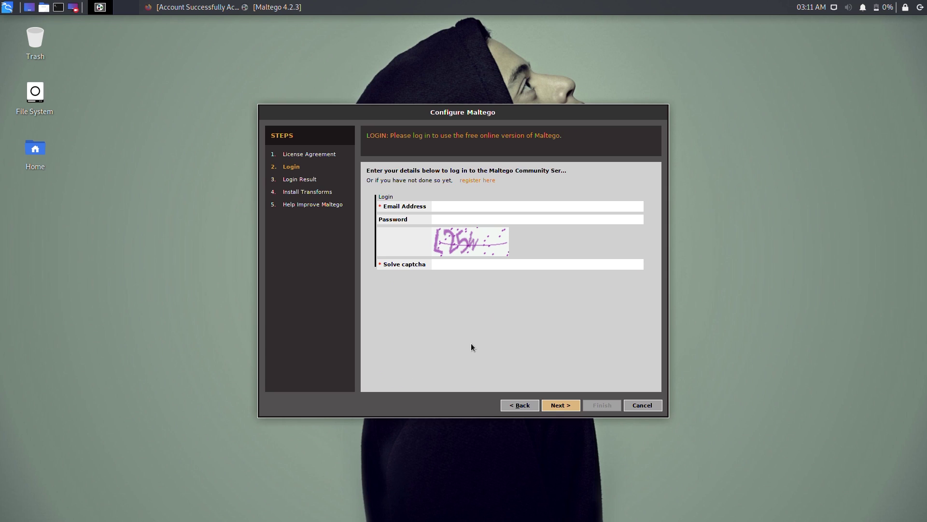
- Log in with the account e-mail, password and captcha answer, then proceed to transform installation
left_click(456, 207)
key("ctrl+v")
left_click(453, 220)
left_click(457, 266)
type("L25W")
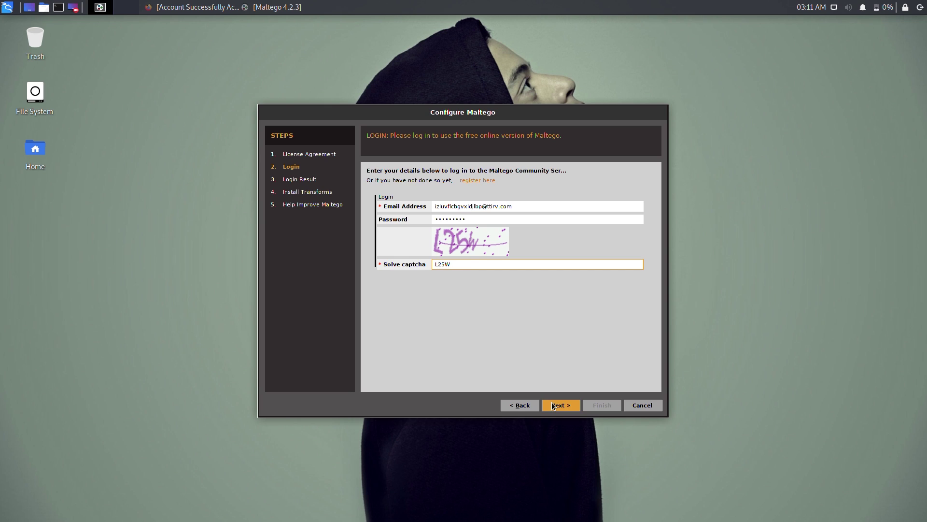
left_click(556, 404)
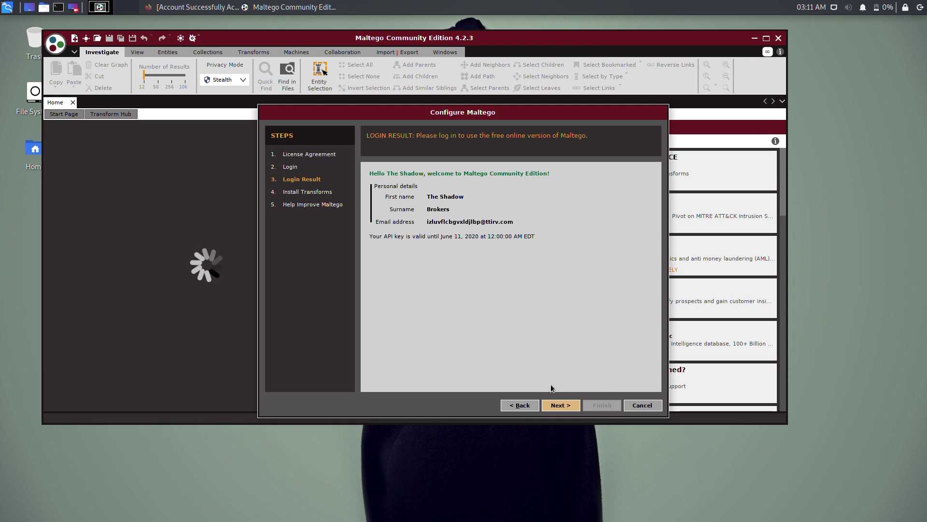
left_click(566, 405)
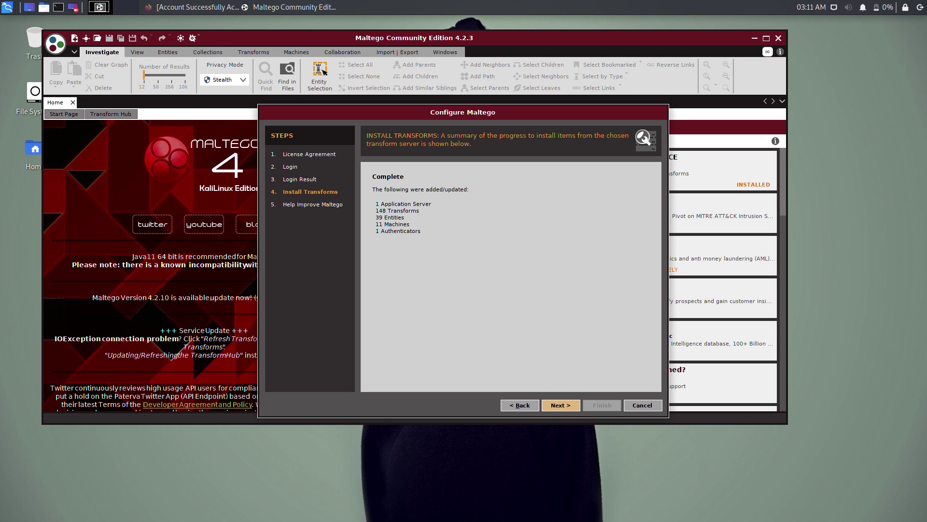
- Finish the setup wizard, maximize the Maltego window, and browse the Transform Hub cards
left_click(561, 405)
left_click(602, 404)
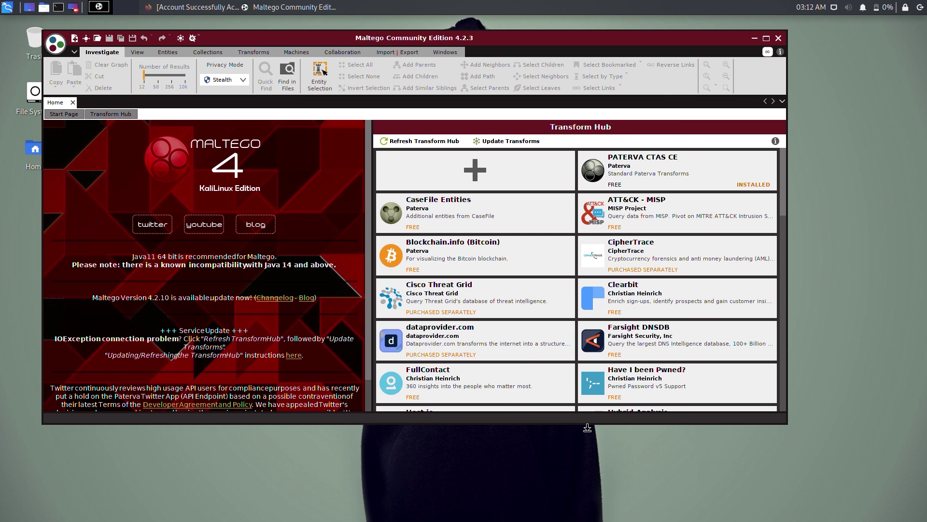
left_click(766, 38)
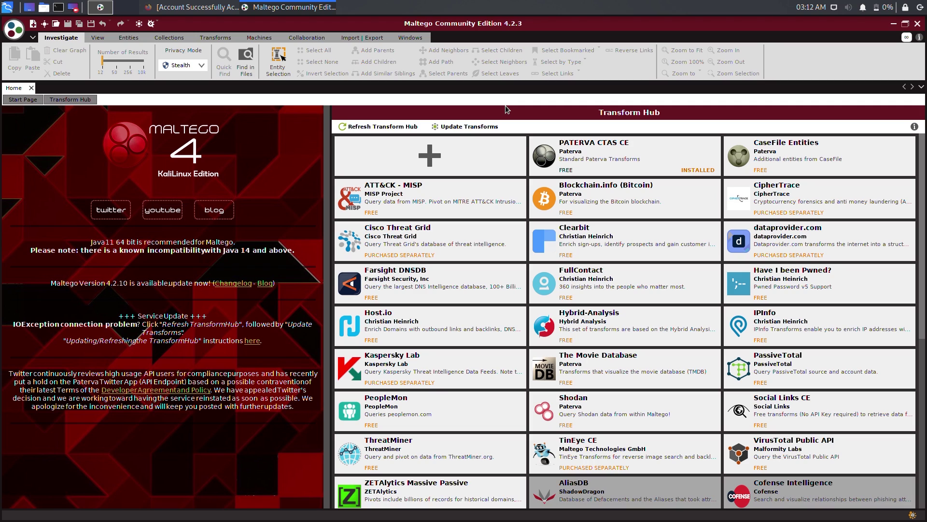
mouse_move(766, 172)
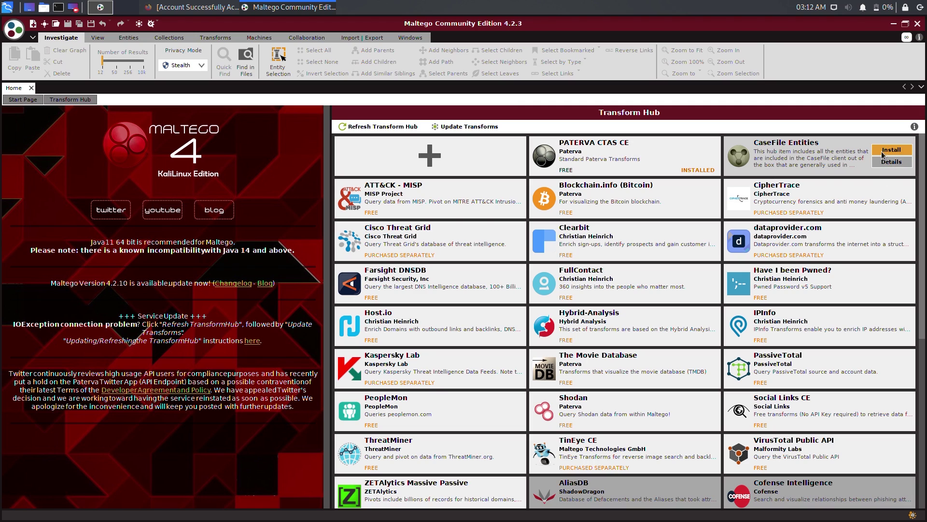
mouse_move(617, 199)
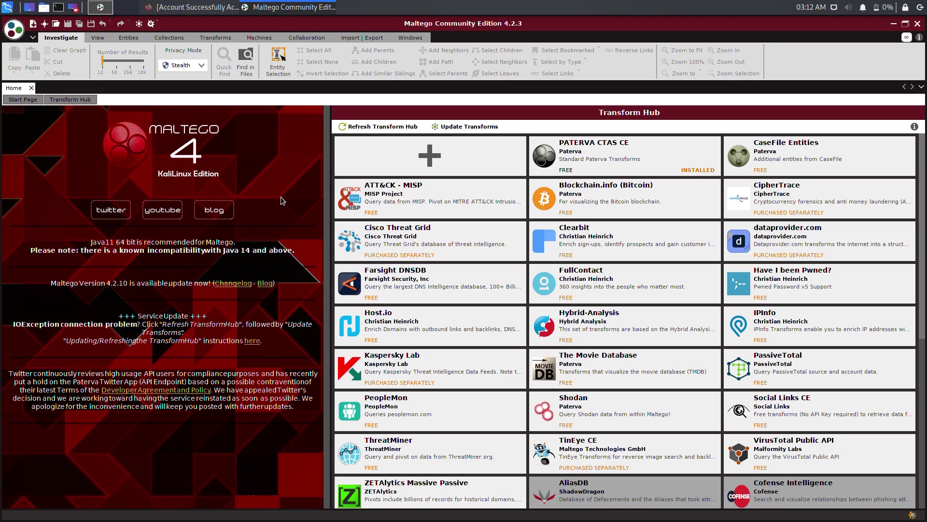
- Create a new blank graph, enlarge the Entity Palette, and drop a Domain entity (paterva.com) onto it
left_click(14, 30)
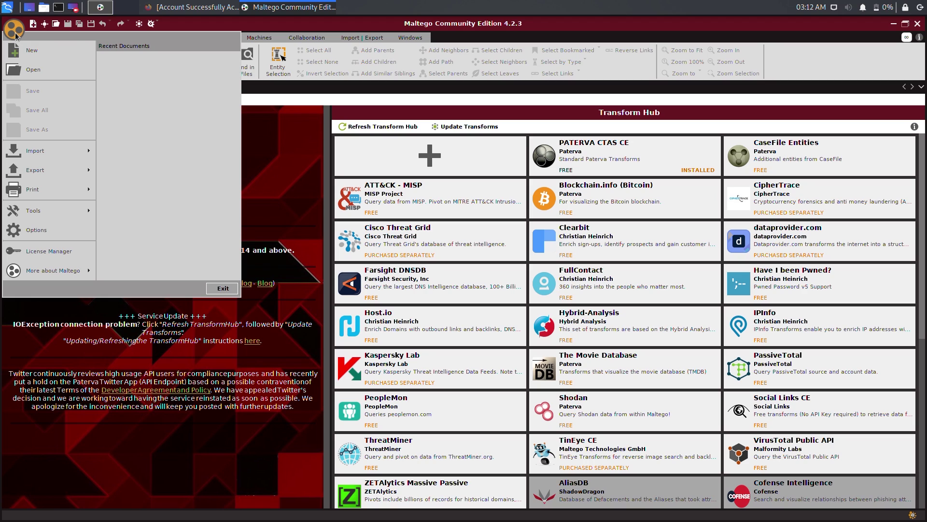
left_click(66, 56)
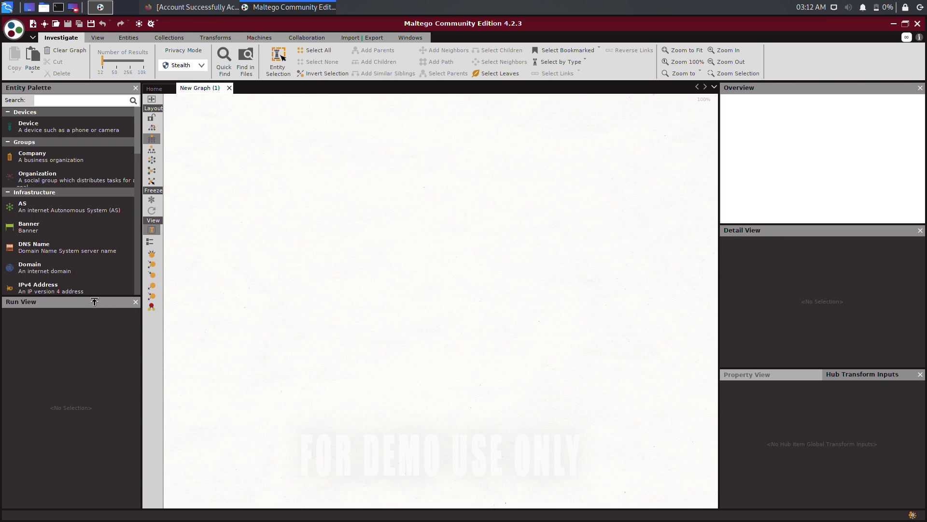
left_click_drag(91, 301, 90, 423)
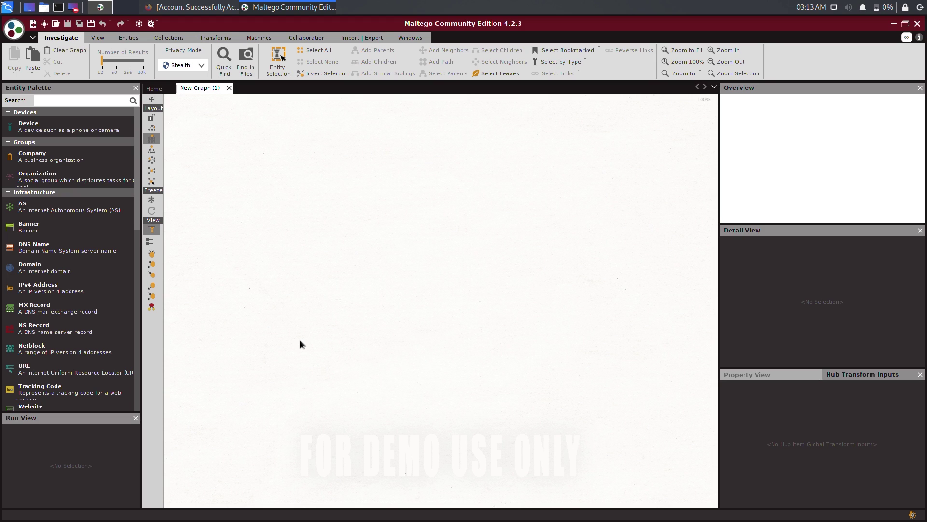
left_click_drag(39, 271, 434, 192)
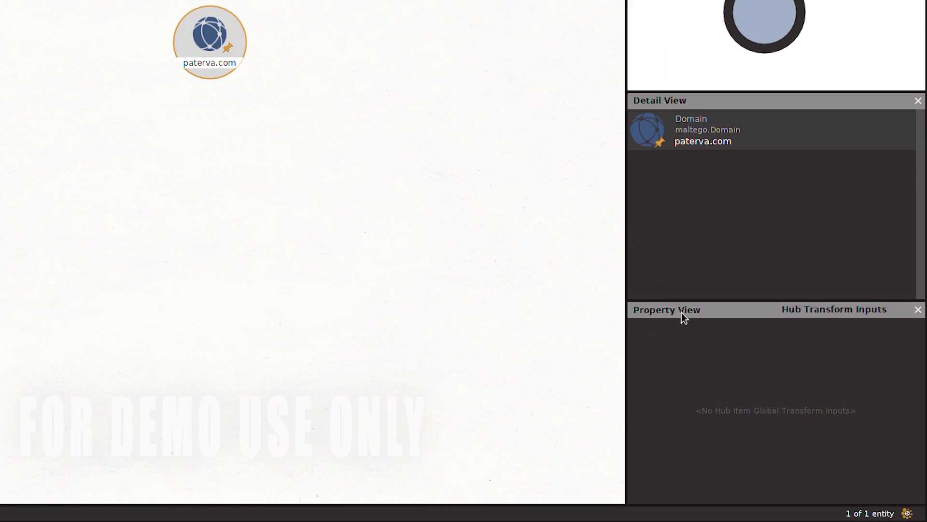
- In the Property View, change the Domain Name value from paterva.com to google.com
left_click(758, 379)
left_click(840, 353)
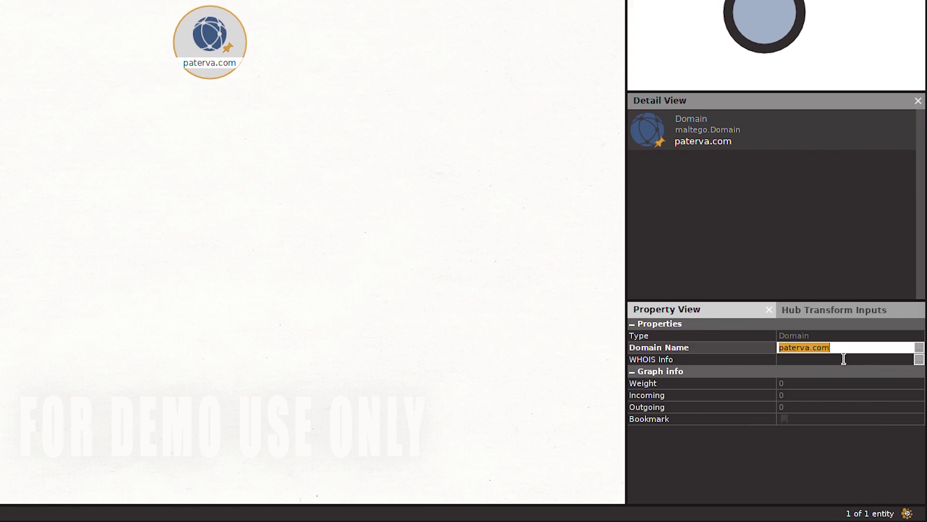
type("google.com")
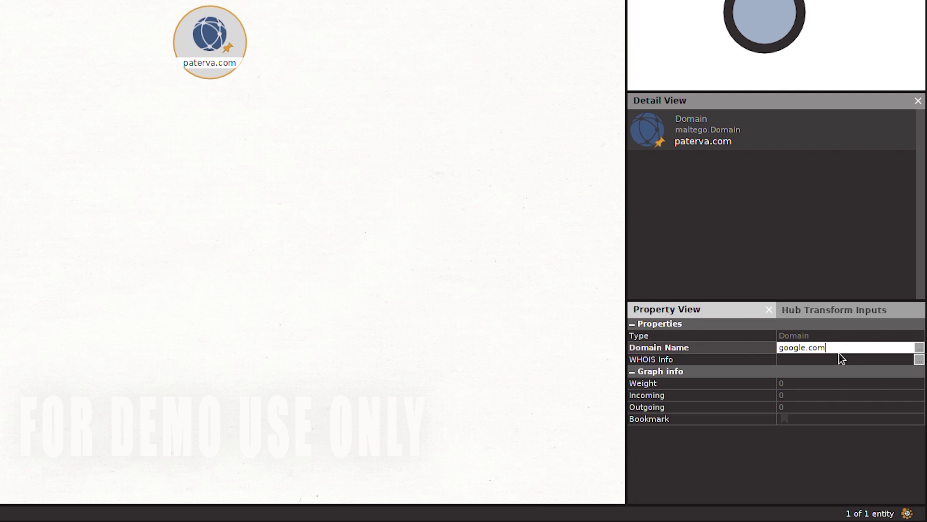
key("Return")
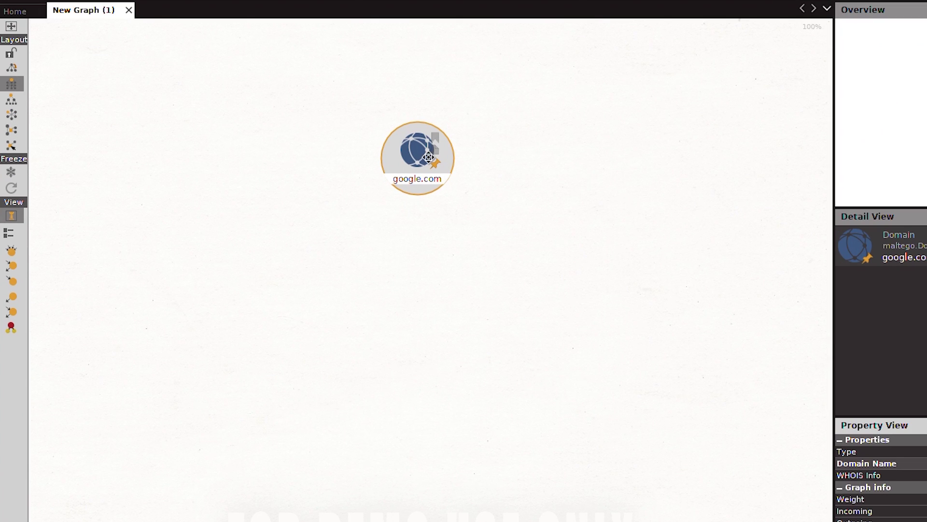
right_click(437, 189)
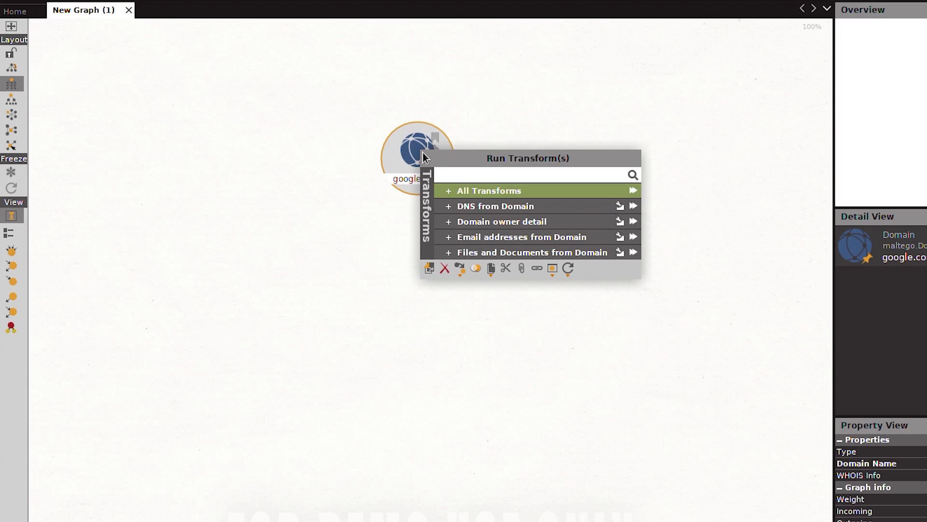
left_click(454, 193)
scroll(526, 358, "down", 1)
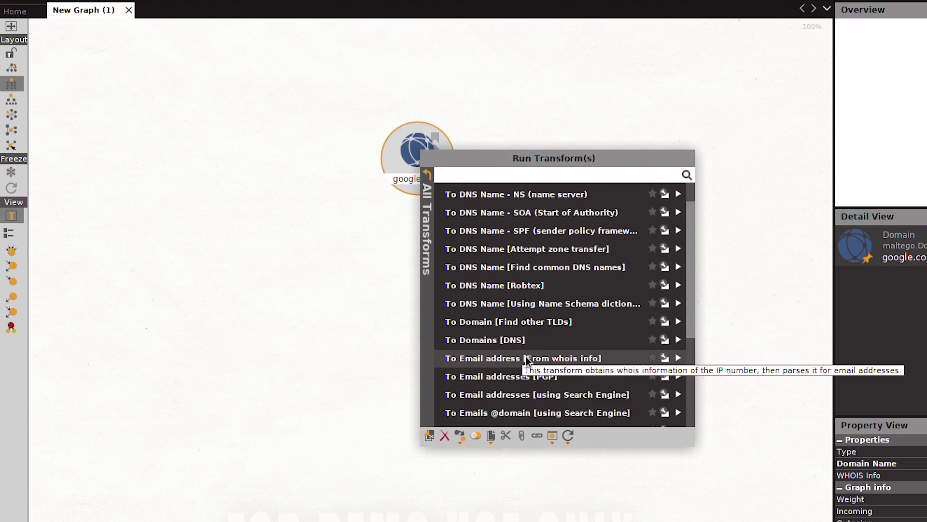
scroll(526, 360, "down", 4)
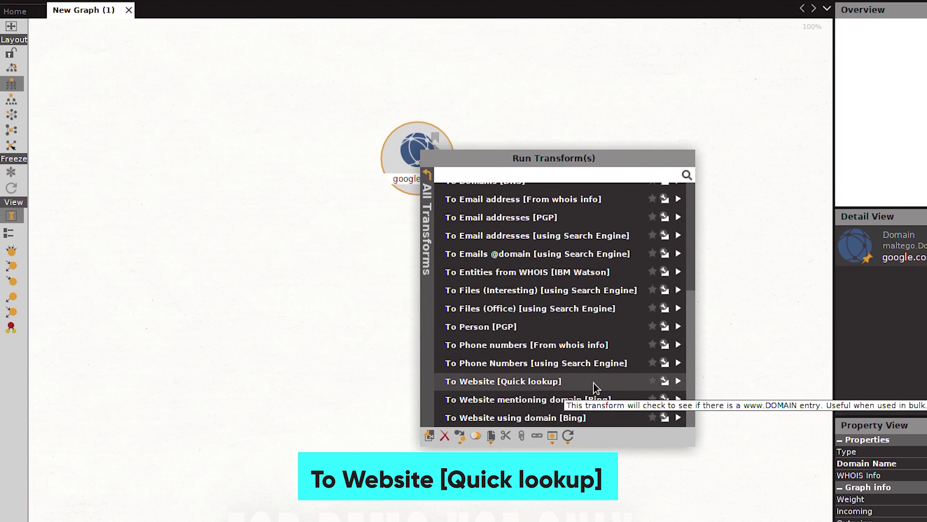
left_click(593, 383)
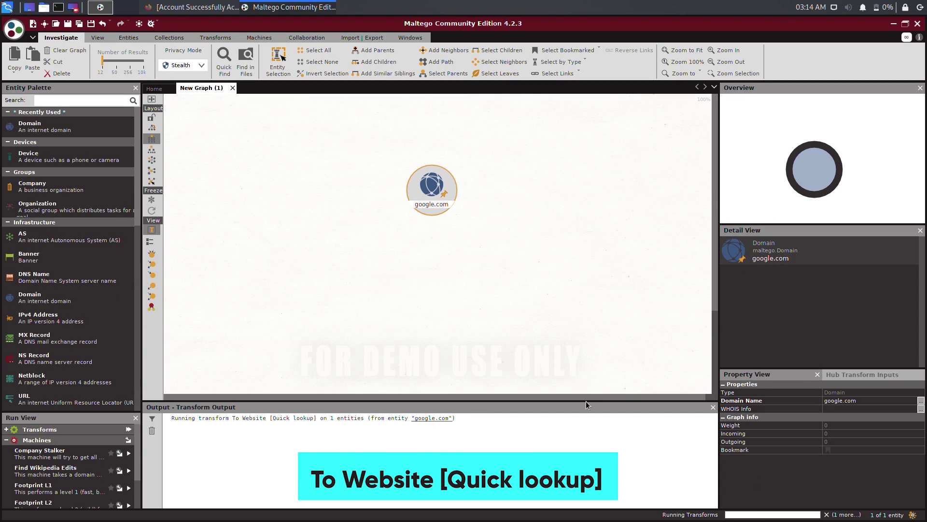
left_click_drag(586, 404, 590, 467)
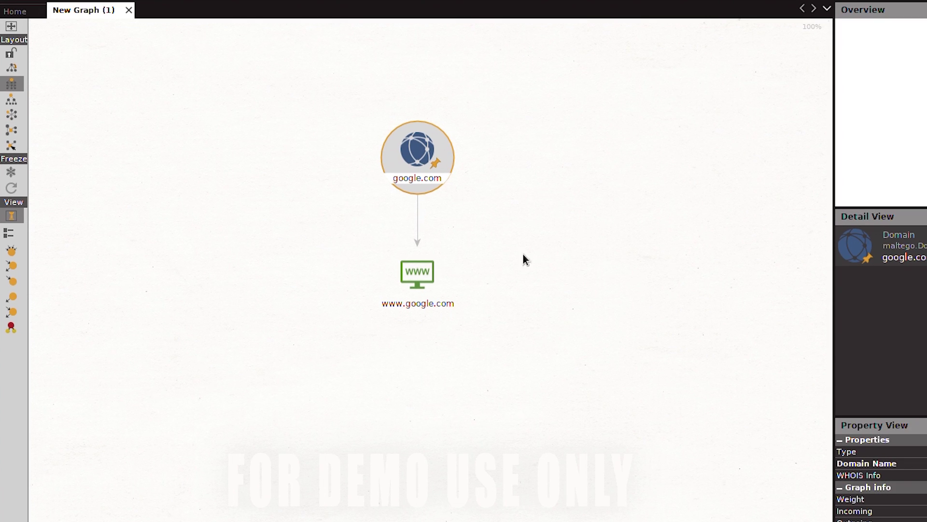
left_click(413, 274)
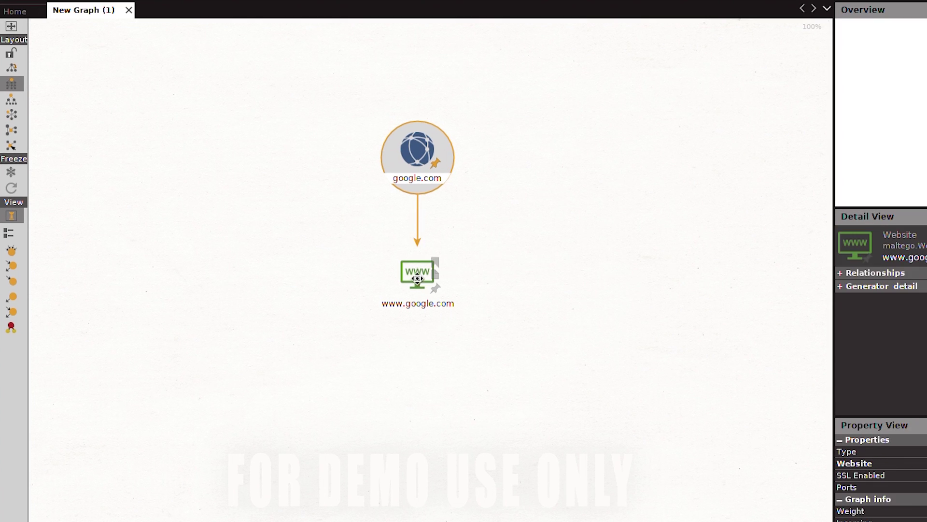
right_click(413, 274)
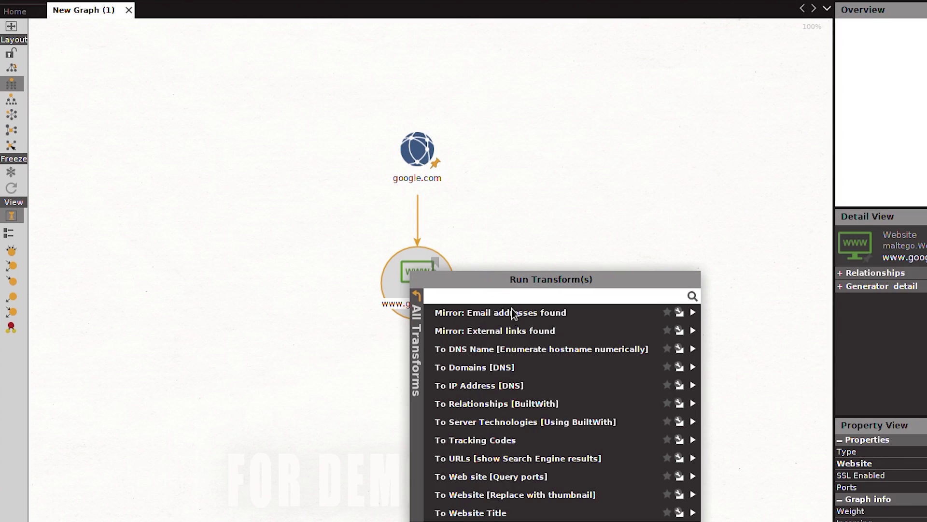
left_click(570, 390)
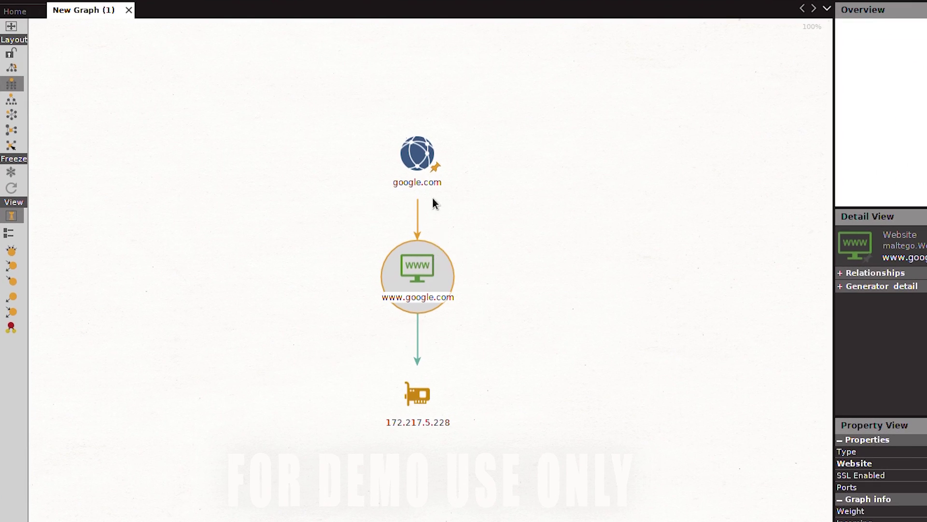
- Run To Domain [Find other TLDs] on google.com, adding 12 domains like google.ac and google.asia
left_click(432, 193)
right_click(418, 164)
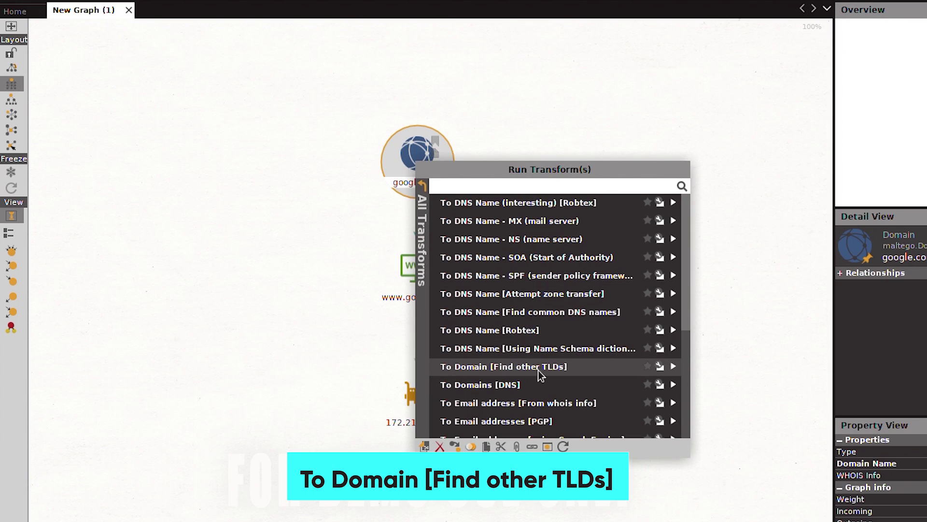
left_click(602, 370)
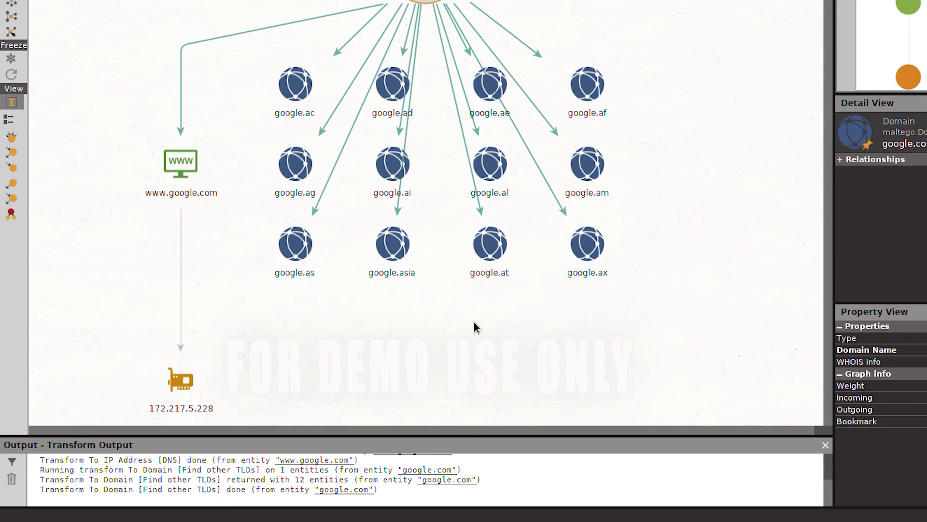
- Run To Email address [From whois info] on 172.217.5.228 and scroll to the two new e-mails
right_click(269, 425)
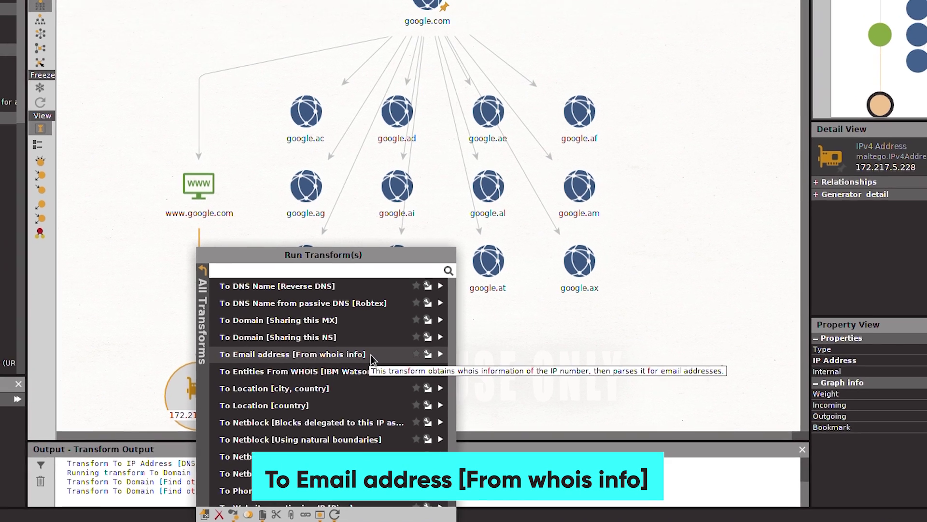
left_click(333, 344)
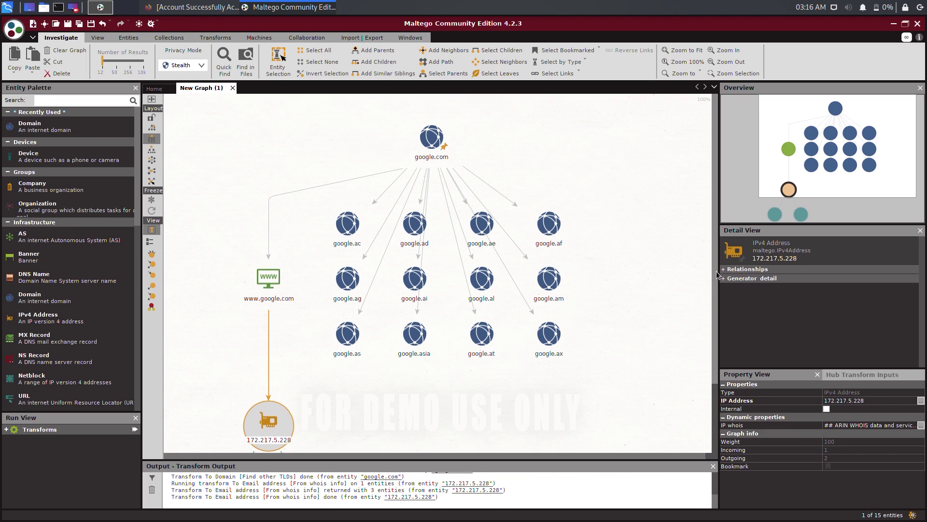
left_click_drag(715, 278, 723, 385)
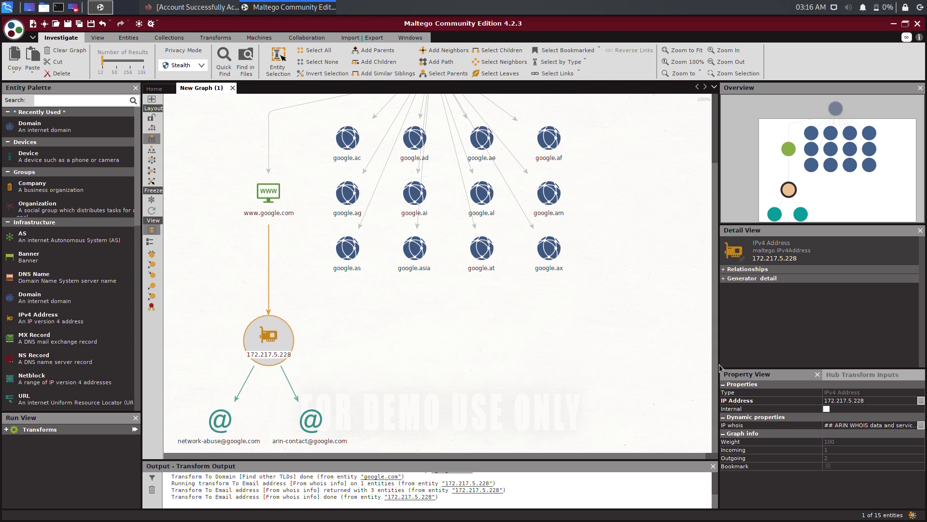
left_click_drag(717, 359, 719, 314)
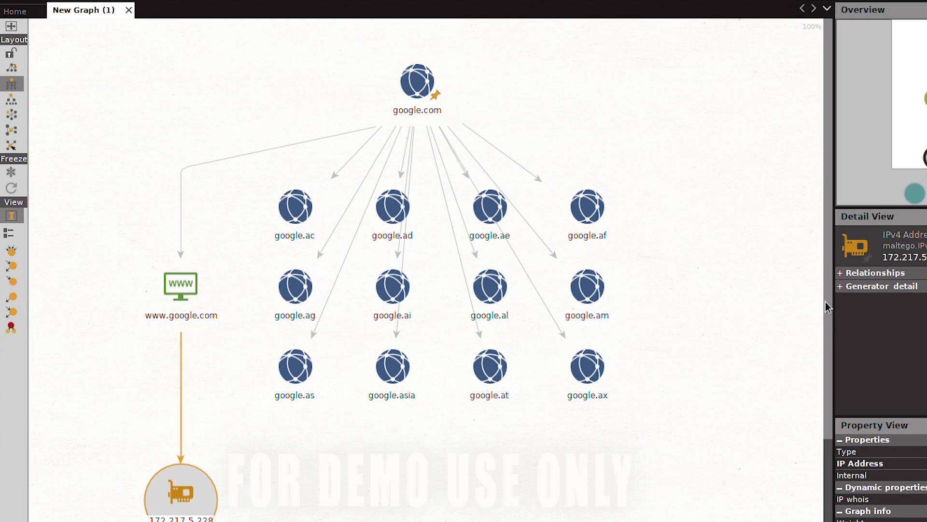
- Apply the To DNS Name - NS transform to google.com, adding name servers such as ns1, ns3 and ns4.google.com
left_click(425, 107)
right_click(409, 89)
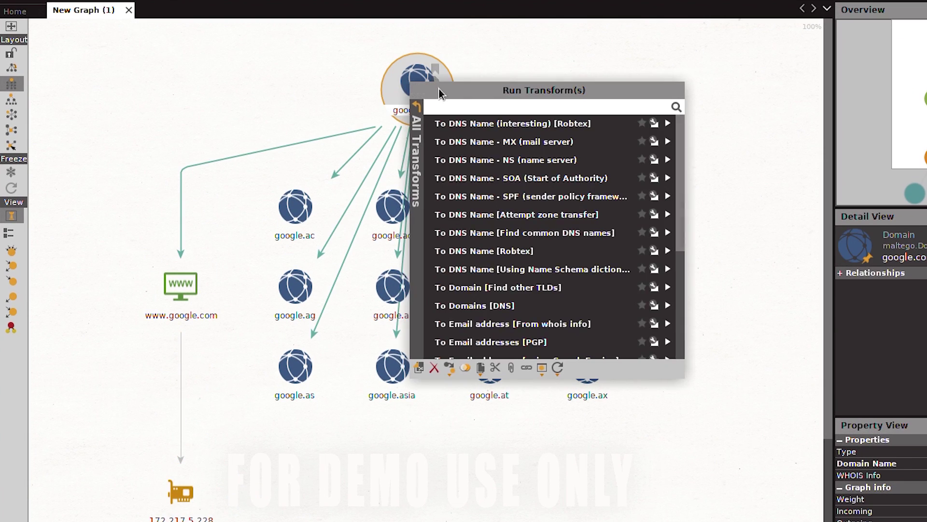
left_click(606, 161)
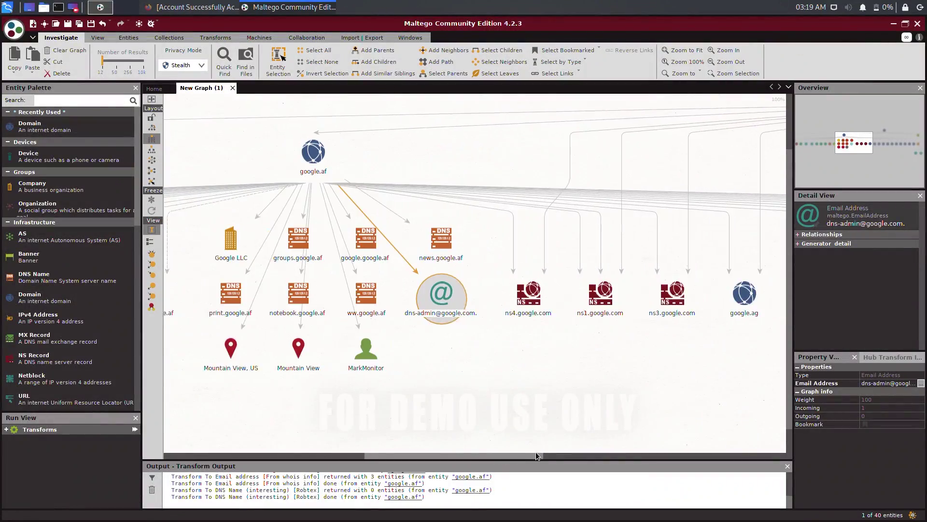
- Lay out the 40 entities circularly, then organically, zoomed in on the google.af and google.com clusters
left_click_drag(637, 452, 657, 451)
left_click_drag(799, 320, 800, 267)
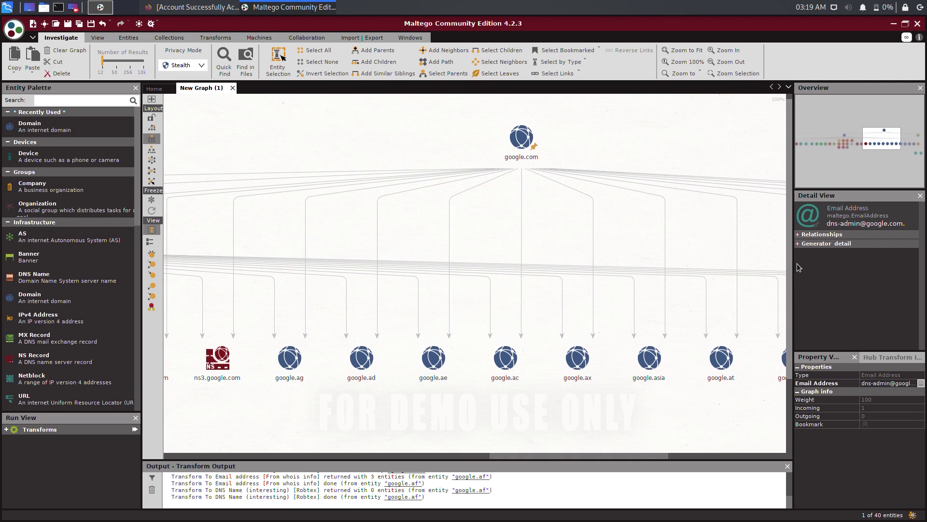
left_click(152, 160)
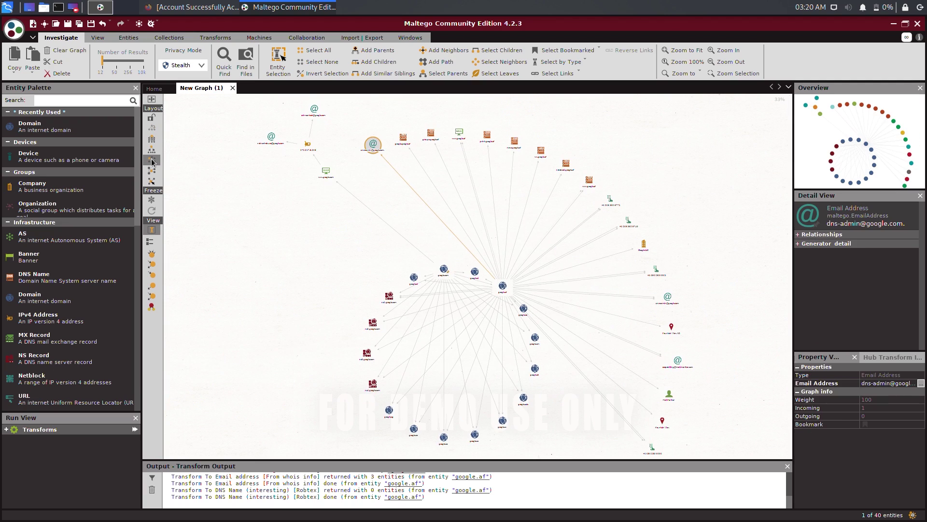
left_click(509, 318)
scroll(509, 317, "up", 2)
scroll(509, 318, "up", 4)
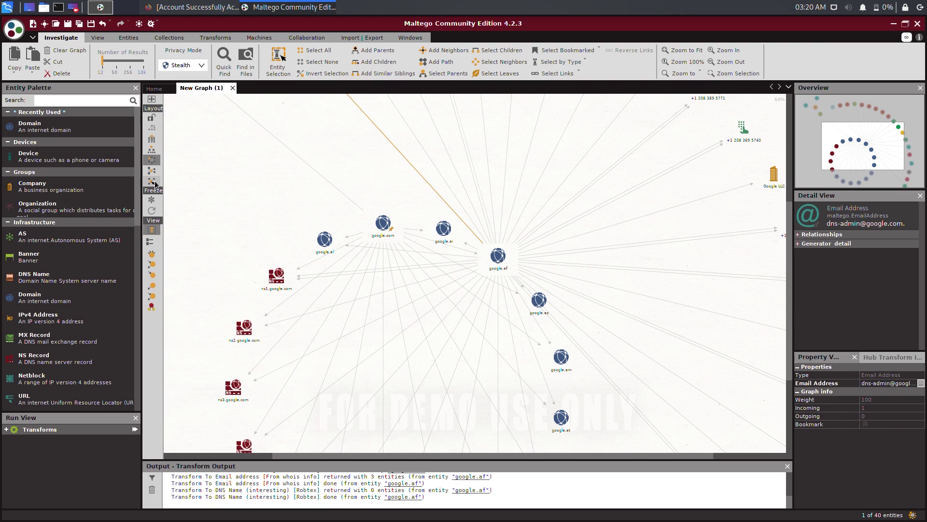
left_click(152, 170)
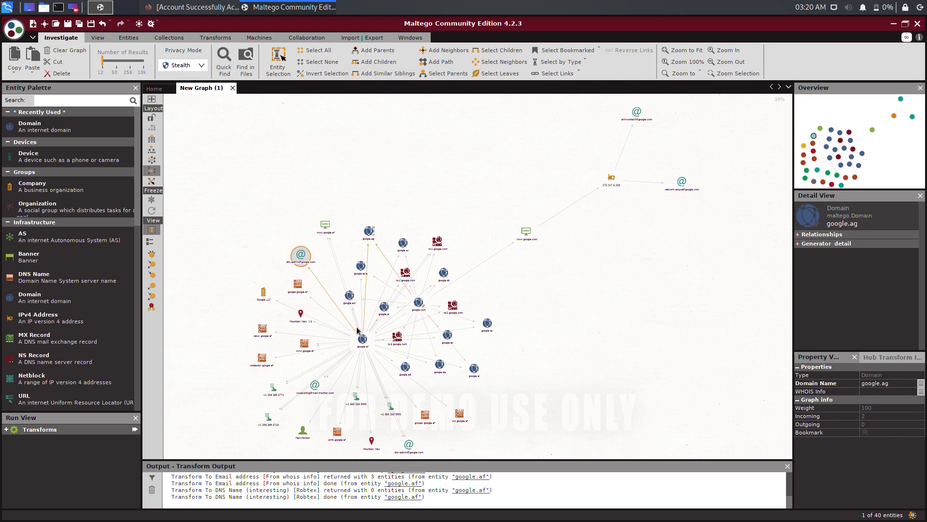
scroll(358, 332, "up", 3)
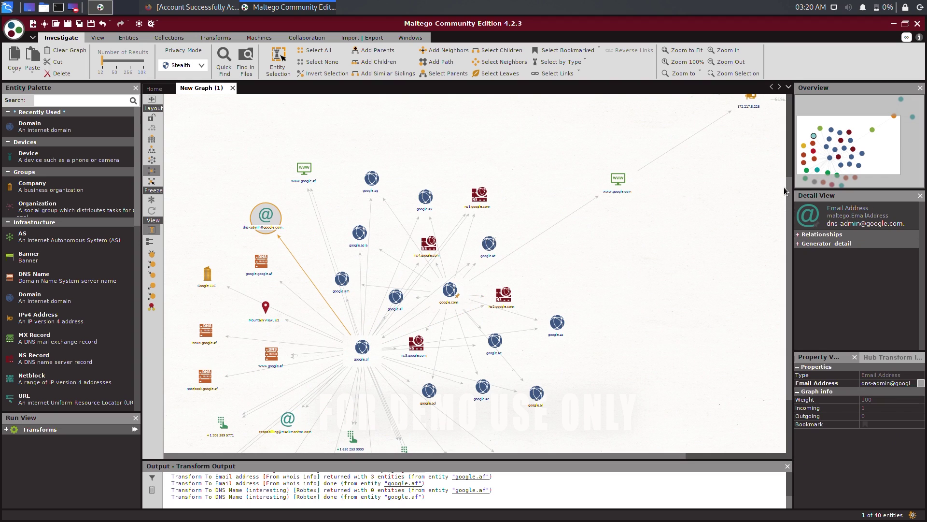
left_click_drag(792, 187, 791, 243)
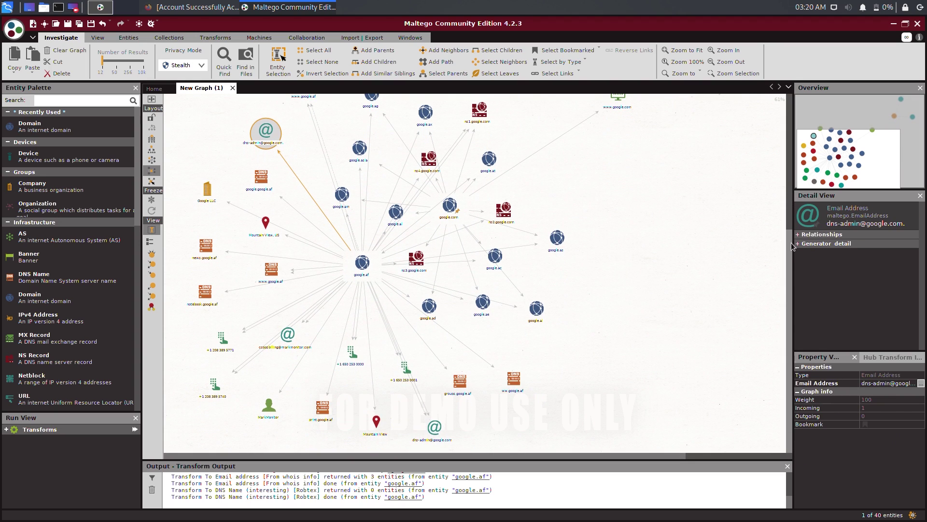